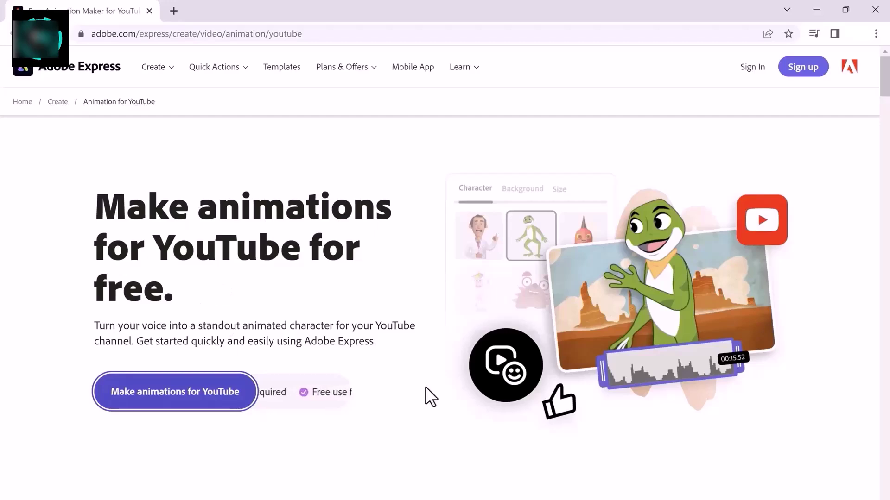
{"action": "scroll", "coordinate": [424, 387], "scroll_direction": "down", "scroll_amount": 3}
{"action": "scroll", "coordinate": [426, 394], "scroll_direction": "down", "scroll_amount": 2}
{"action": "scroll", "coordinate": [421, 391], "scroll_direction": "down", "scroll_amount": 2}
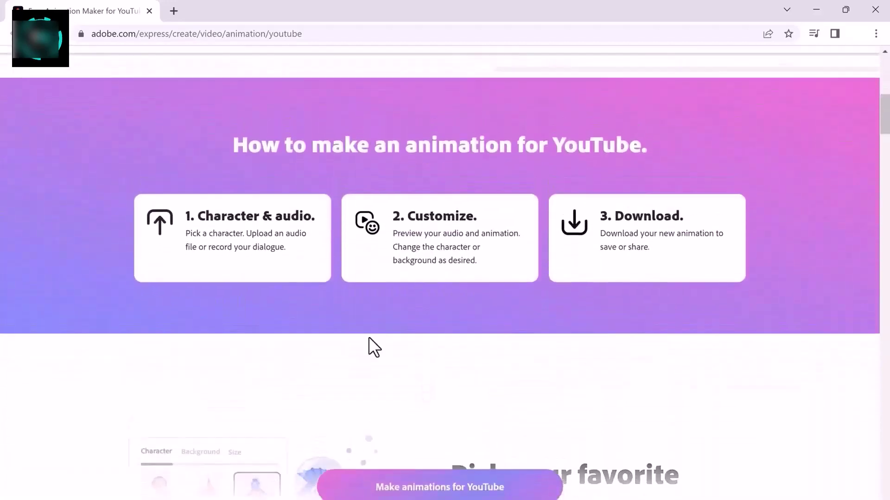
{"action": "scroll", "coordinate": [573, 308], "scroll_direction": "down", "scroll_amount": 2}
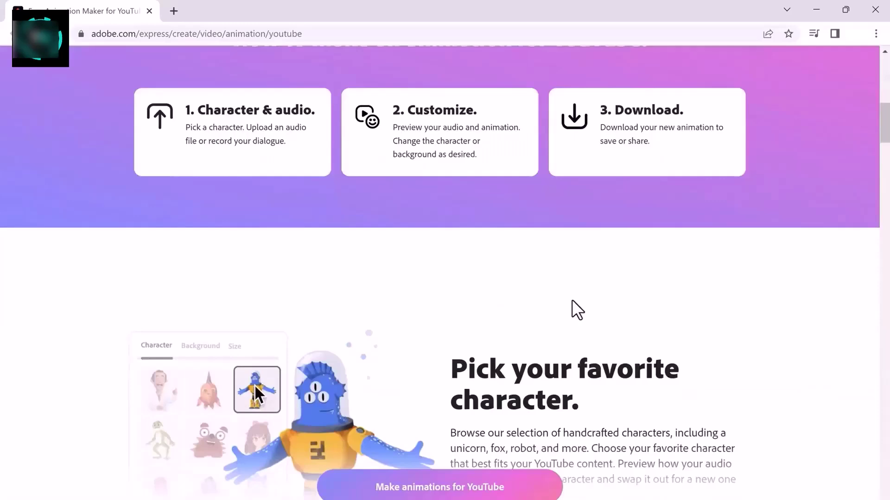
{"action": "scroll", "coordinate": [572, 302], "scroll_direction": "down", "scroll_amount": 1}
{"action": "scroll", "coordinate": [573, 309], "scroll_direction": "up", "scroll_amount": 3}
{"action": "scroll", "coordinate": [572, 309], "scroll_direction": "down", "scroll_amount": 4}
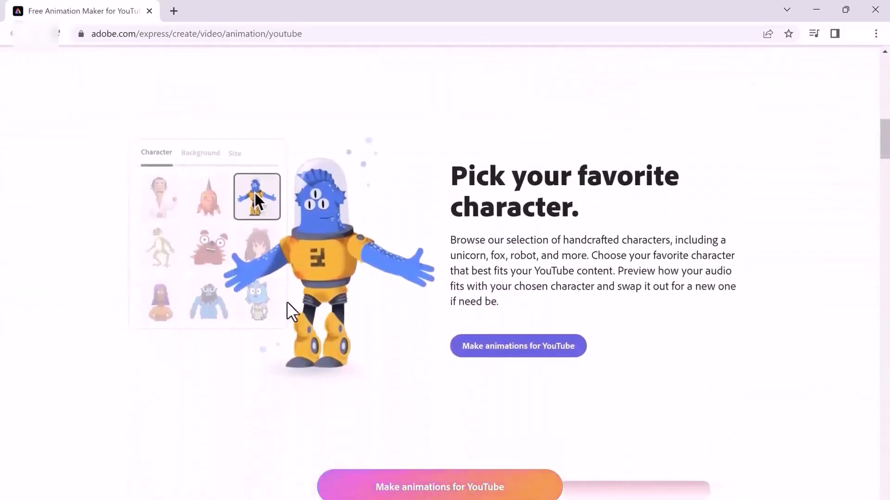
{"action": "scroll", "coordinate": [358, 323], "scroll_direction": "down", "scroll_amount": 2}
{"action": "scroll", "coordinate": [353, 321], "scroll_direction": "down", "scroll_amount": 2}
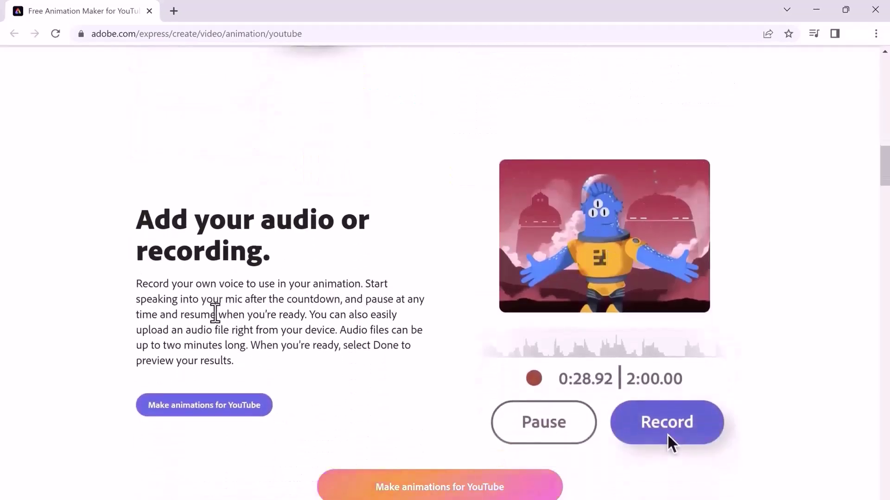
{"action": "scroll", "coordinate": [215, 312], "scroll_direction": "down", "scroll_amount": 3}
{"action": "scroll", "coordinate": [215, 313], "scroll_direction": "down", "scroll_amount": 4}
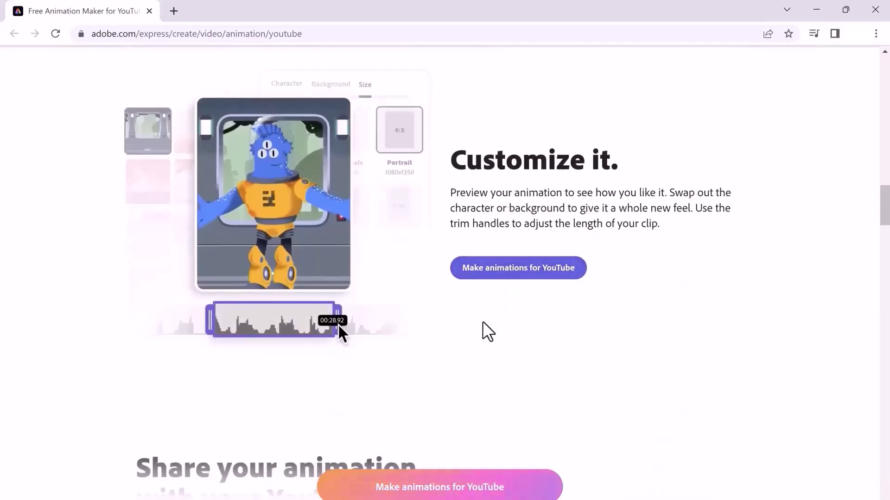
{"action": "scroll", "coordinate": [483, 326], "scroll_direction": "down", "scroll_amount": 2}
{"action": "scroll", "coordinate": [483, 331], "scroll_direction": "down", "scroll_amount": 2}
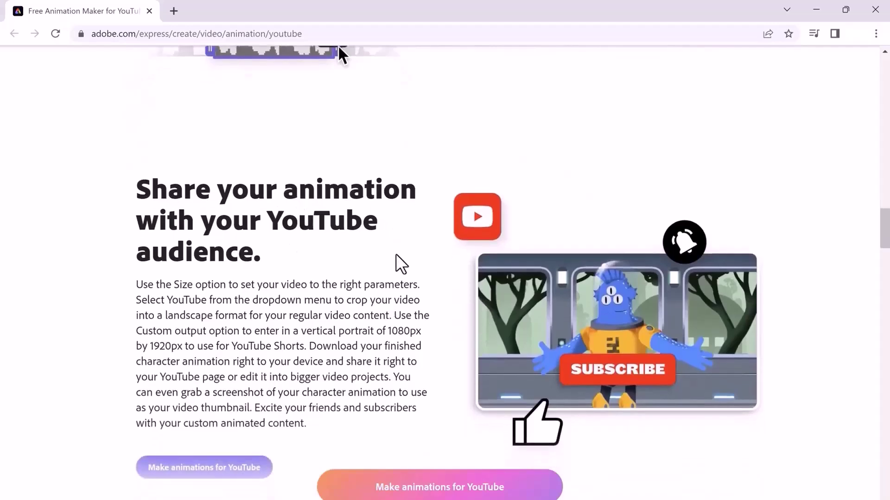
{"action": "scroll", "coordinate": [290, 295], "scroll_direction": "down", "scroll_amount": 1}
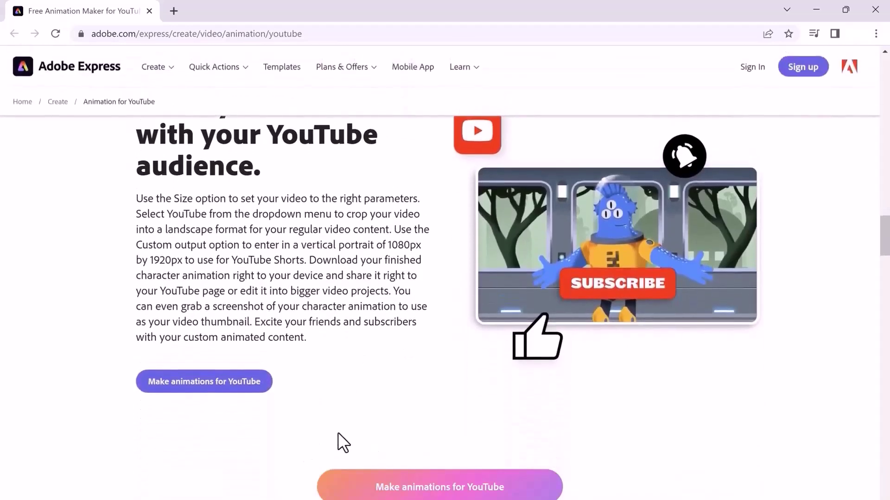
{"action": "scroll", "coordinate": [353, 396], "scroll_direction": "up", "scroll_amount": 5}
{"action": "scroll", "coordinate": [352, 389], "scroll_direction": "up", "scroll_amount": 5}
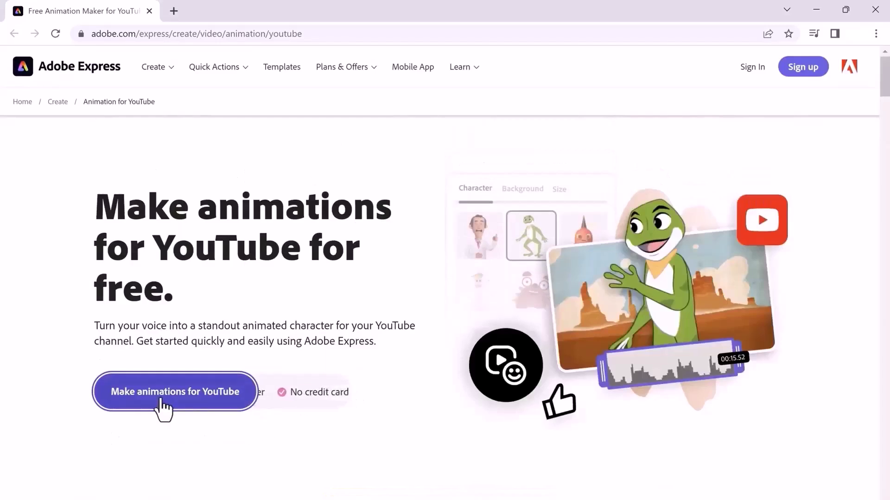
Launch Animate from audio for YouTube, browse the Humans and Creatures categories, and choose Oscar
{"action": "left_click", "coordinate": [160, 400]}
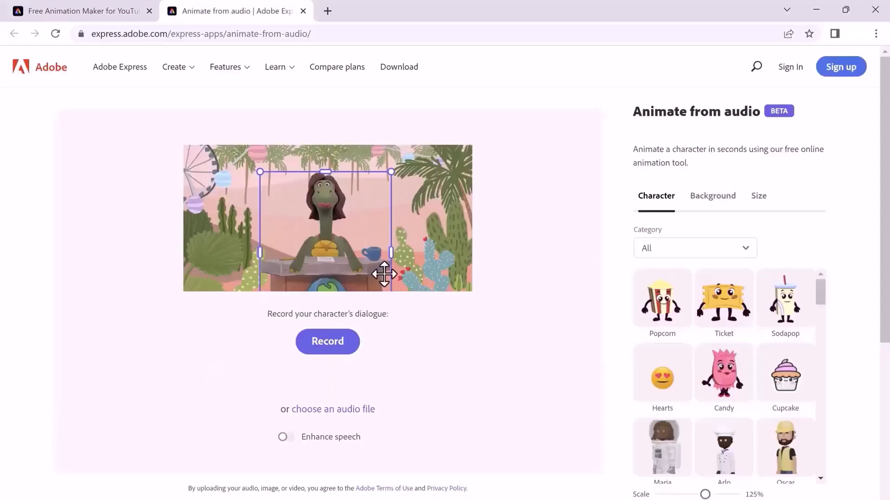
{"action": "scroll", "coordinate": [763, 335], "scroll_direction": "down", "scroll_amount": 2}
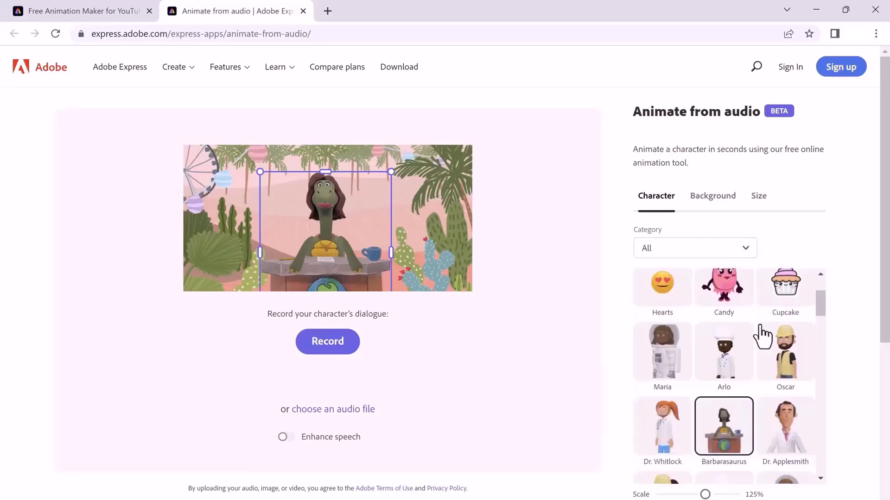
{"action": "scroll", "coordinate": [762, 335], "scroll_direction": "down", "scroll_amount": 2}
{"action": "scroll", "coordinate": [762, 335], "scroll_direction": "down", "scroll_amount": 2}
{"action": "scroll", "coordinate": [763, 335], "scroll_direction": "down", "scroll_amount": 1}
{"action": "scroll", "coordinate": [763, 335], "scroll_direction": "down", "scroll_amount": 2}
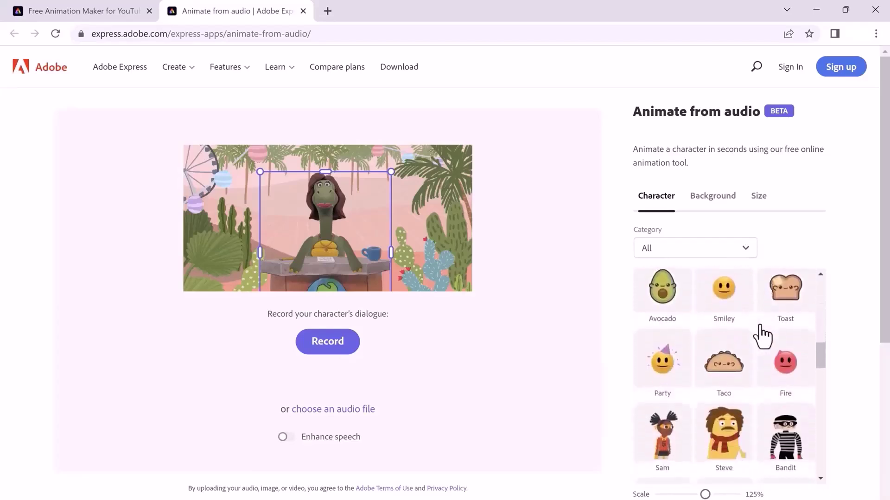
{"action": "scroll", "coordinate": [762, 335], "scroll_direction": "down", "scroll_amount": 3}
{"action": "scroll", "coordinate": [763, 335], "scroll_direction": "down", "scroll_amount": 1}
{"action": "scroll", "coordinate": [763, 335], "scroll_direction": "down", "scroll_amount": 2}
{"action": "scroll", "coordinate": [762, 335], "scroll_direction": "down", "scroll_amount": 1}
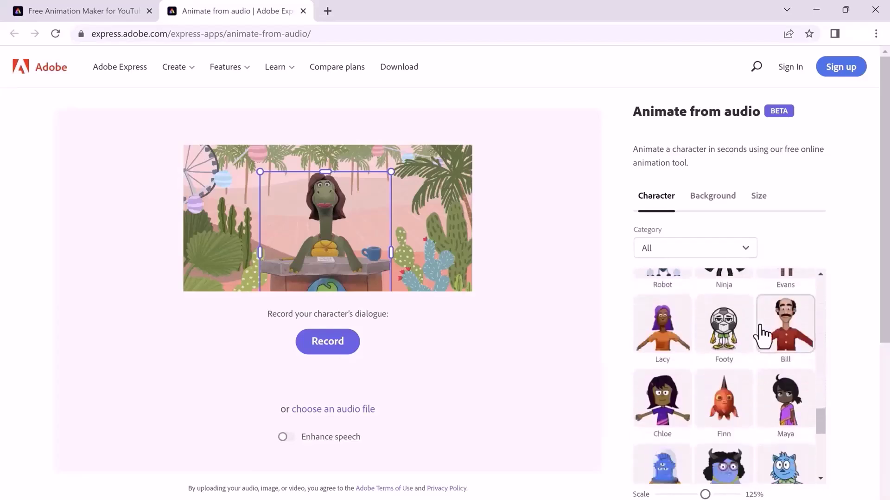
{"action": "left_click", "coordinate": [741, 247]}
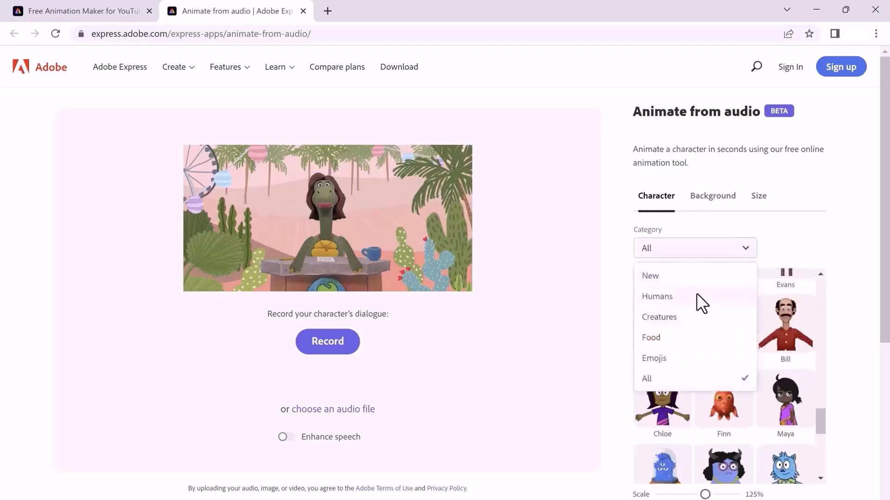
{"action": "left_click", "coordinate": [696, 295]}
{"action": "scroll", "coordinate": [738, 339], "scroll_direction": "up", "scroll_amount": 1}
{"action": "scroll", "coordinate": [740, 340], "scroll_direction": "up", "scroll_amount": 1}
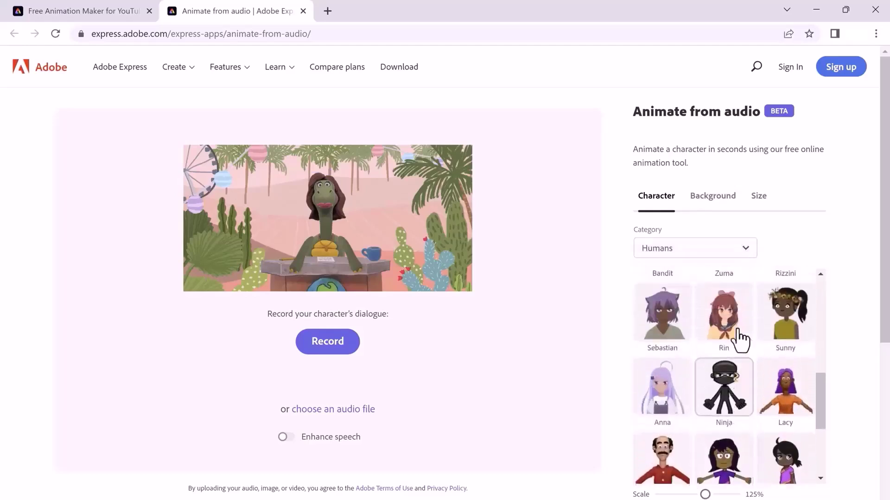
{"action": "scroll", "coordinate": [738, 334], "scroll_direction": "up", "scroll_amount": 1}
{"action": "scroll", "coordinate": [738, 333], "scroll_direction": "up", "scroll_amount": 2}
{"action": "scroll", "coordinate": [739, 330], "scroll_direction": "up", "scroll_amount": 1}
{"action": "scroll", "coordinate": [738, 324], "scroll_direction": "up", "scroll_amount": 1}
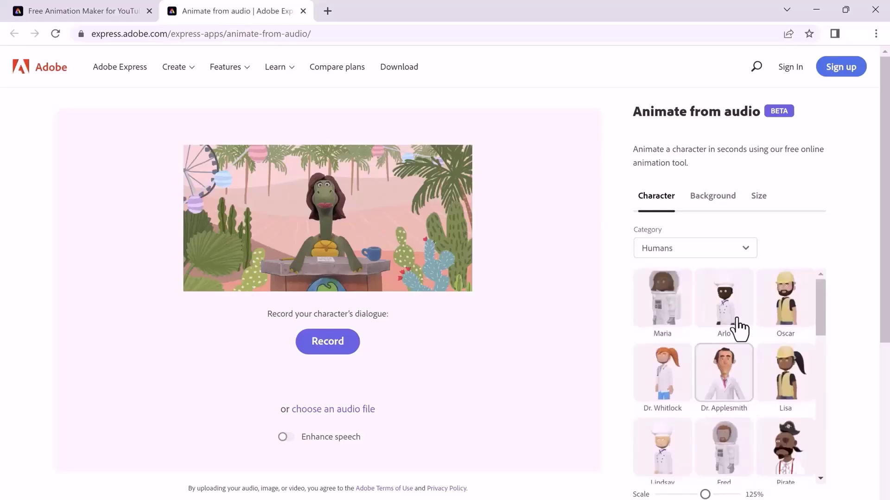
{"action": "scroll", "coordinate": [738, 328], "scroll_direction": "down", "scroll_amount": 1}
{"action": "left_click", "coordinate": [736, 248]}
{"action": "left_click", "coordinate": [711, 323]}
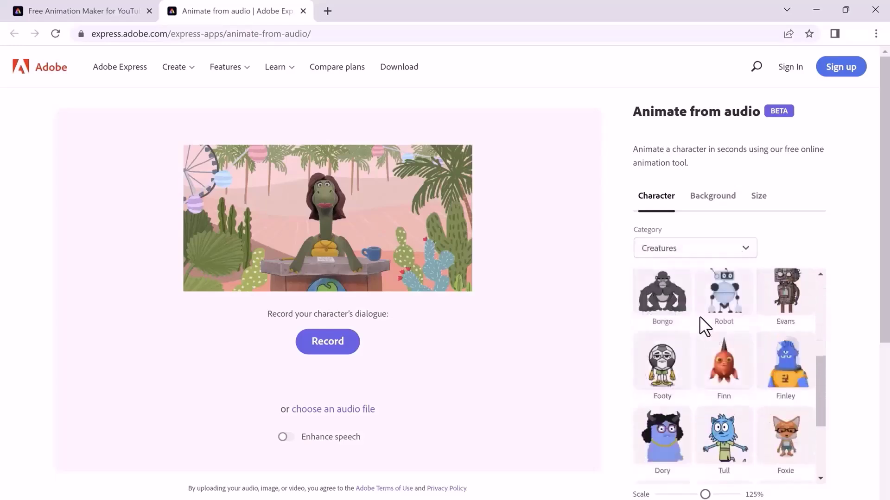
{"action": "scroll", "coordinate": [720, 365], "scroll_direction": "down", "scroll_amount": 2}
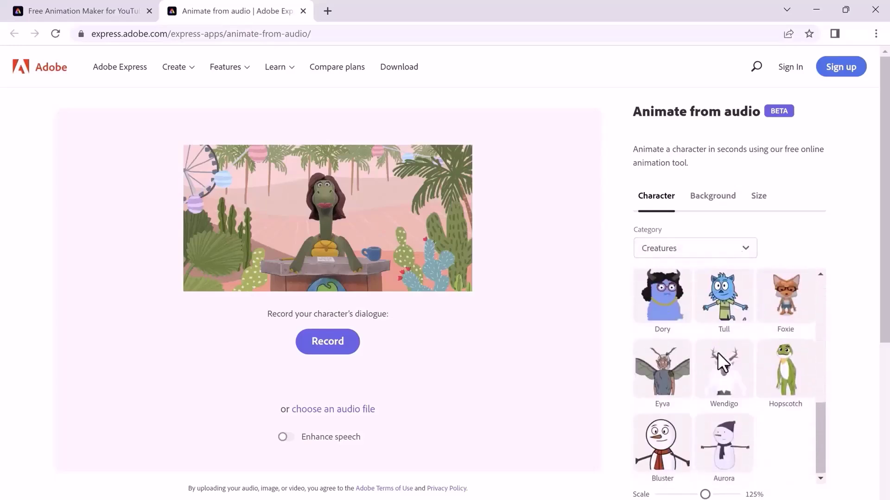
{"action": "left_click", "coordinate": [716, 251]}
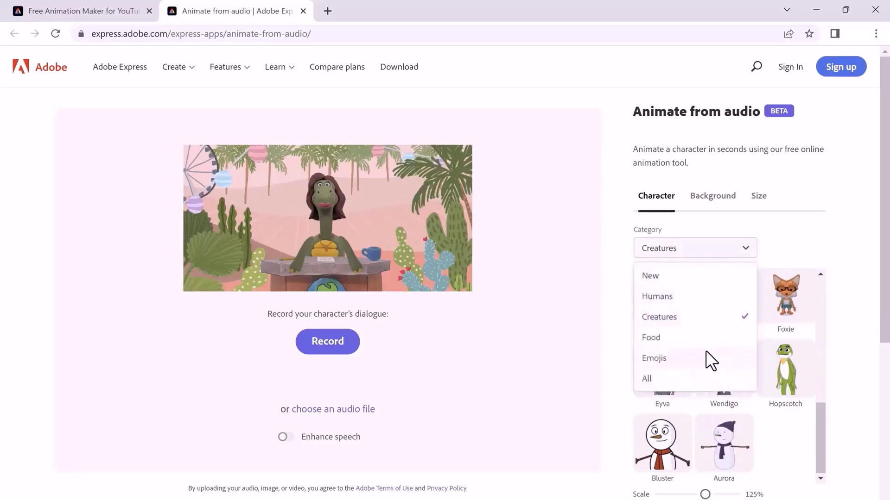
{"action": "left_click", "coordinate": [689, 297]}
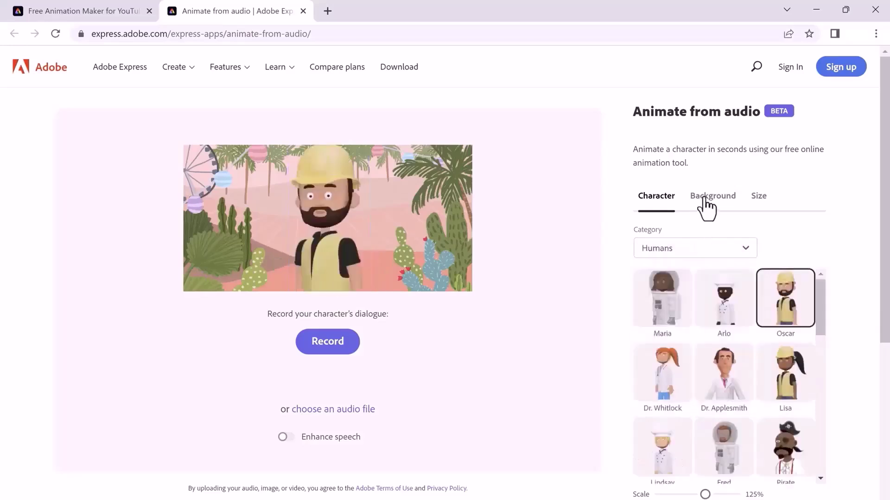
Preview the Frontier, Playground, Club House, Beach and Snowy background scenes
{"action": "left_click", "coordinate": [703, 198]}
{"action": "left_click", "coordinate": [790, 313]}
{"action": "scroll", "coordinate": [778, 341], "scroll_direction": "down", "scroll_amount": 3}
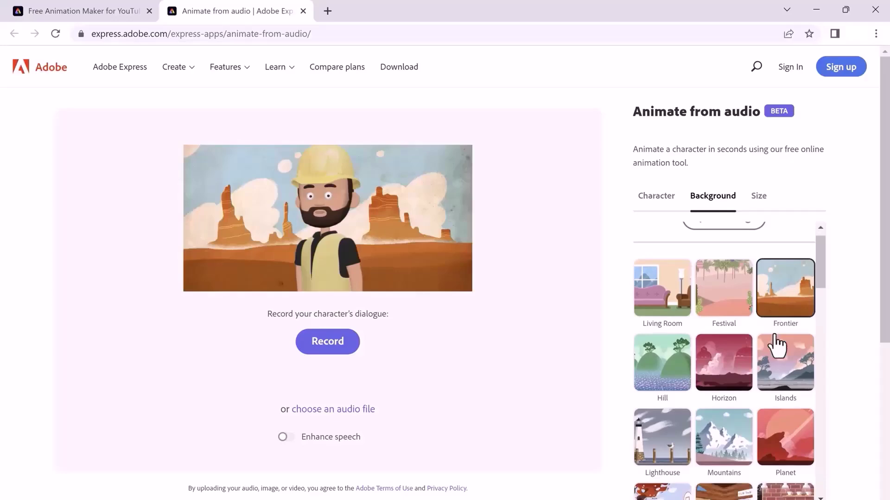
{"action": "left_click", "coordinate": [694, 372]}
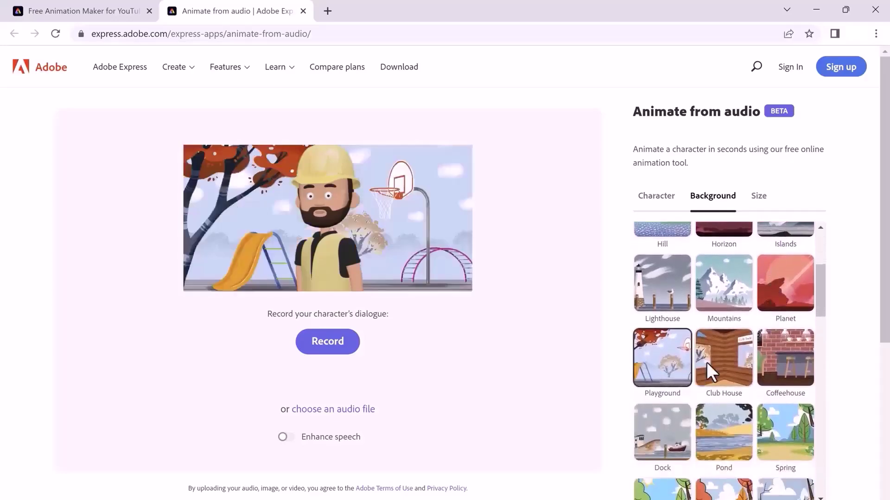
{"action": "left_click", "coordinate": [727, 377]}
{"action": "scroll", "coordinate": [727, 378], "scroll_direction": "down", "scroll_amount": 3}
{"action": "left_click", "coordinate": [664, 390]}
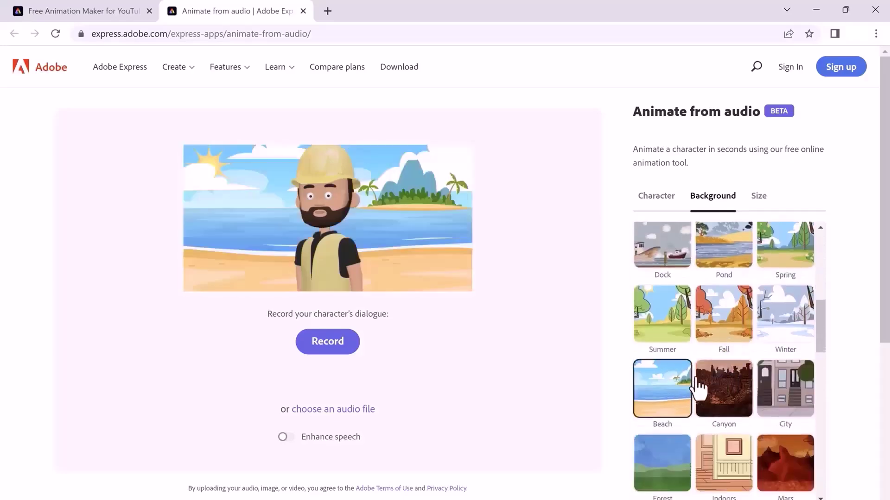
{"action": "scroll", "coordinate": [705, 383], "scroll_direction": "down", "scroll_amount": 1}
{"action": "scroll", "coordinate": [710, 383], "scroll_direction": "down", "scroll_amount": 3}
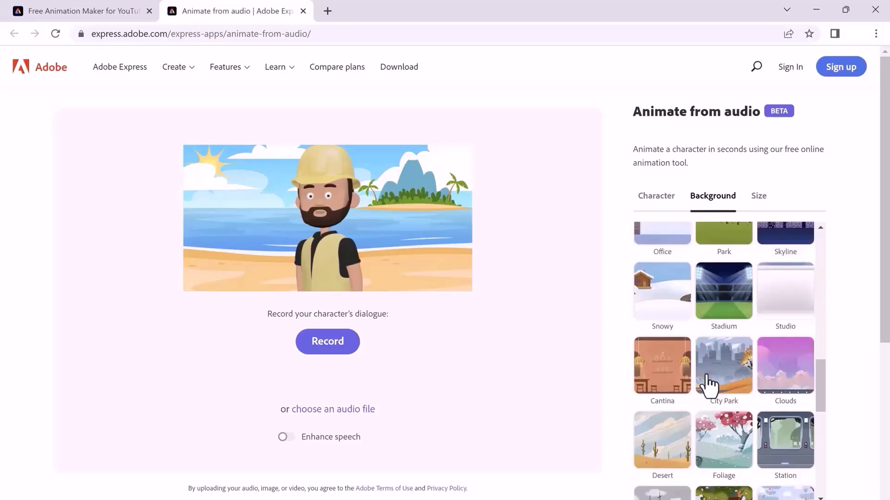
{"action": "left_click", "coordinate": [687, 317]}
{"action": "scroll", "coordinate": [687, 314], "scroll_direction": "down", "scroll_amount": 1}
{"action": "scroll", "coordinate": [746, 341], "scroll_direction": "down", "scroll_amount": 2}
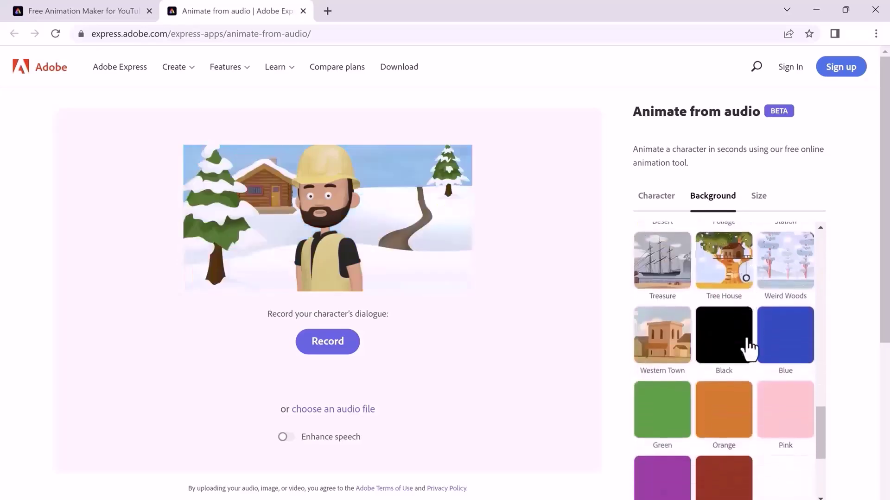
{"action": "scroll", "coordinate": [748, 347], "scroll_direction": "down", "scroll_amount": 1}
Try plain black, blue, pink and white backgrounds, then set a custom pale pink colour
{"action": "left_click", "coordinate": [742, 332]}
{"action": "left_click", "coordinate": [778, 337]}
{"action": "left_click", "coordinate": [777, 384]}
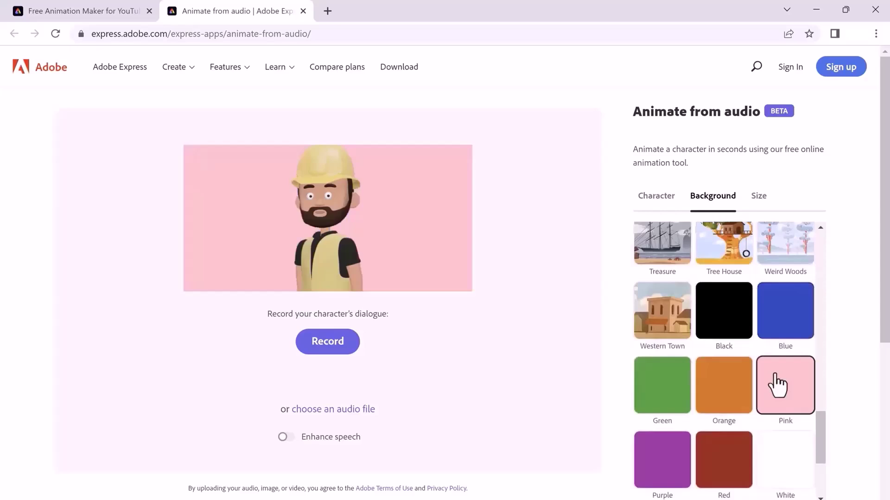
{"action": "left_click", "coordinate": [766, 455]}
{"action": "scroll", "coordinate": [728, 410], "scroll_direction": "down", "scroll_amount": 2}
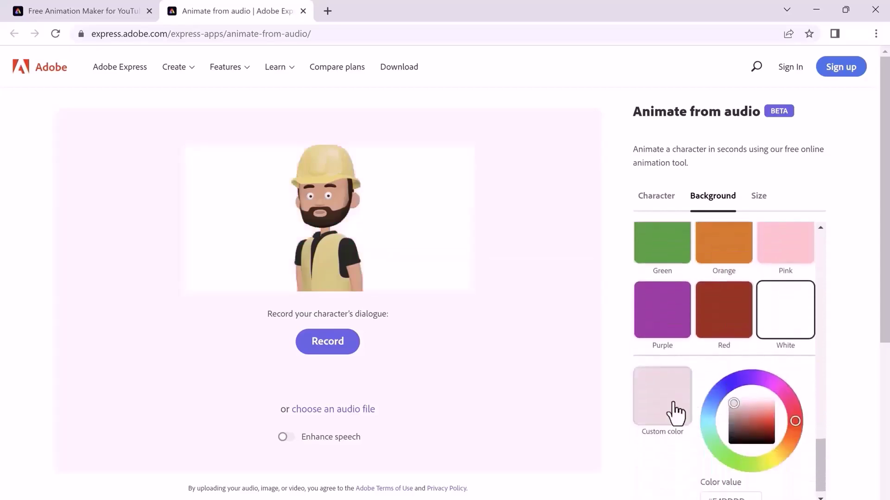
{"action": "left_click", "coordinate": [674, 412]}
{"action": "left_click", "coordinate": [743, 404]}
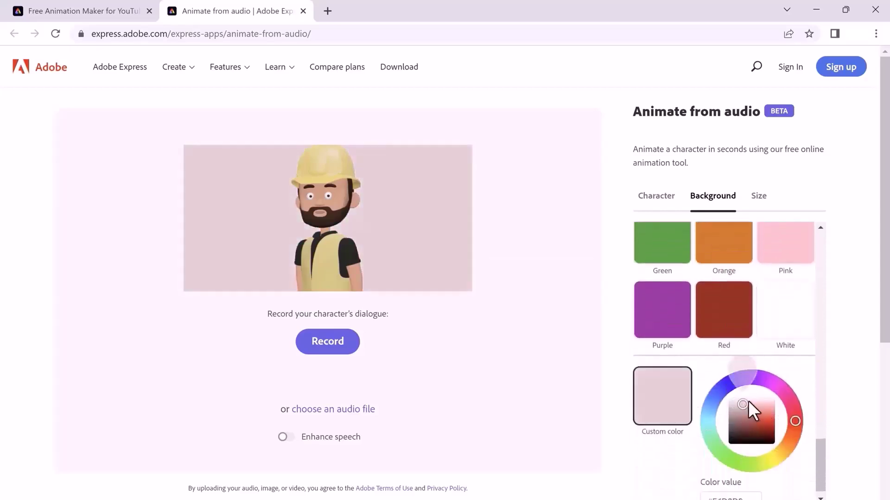
{"action": "left_click_drag", "start_coordinate": [748, 403], "coordinate": [754, 399]}
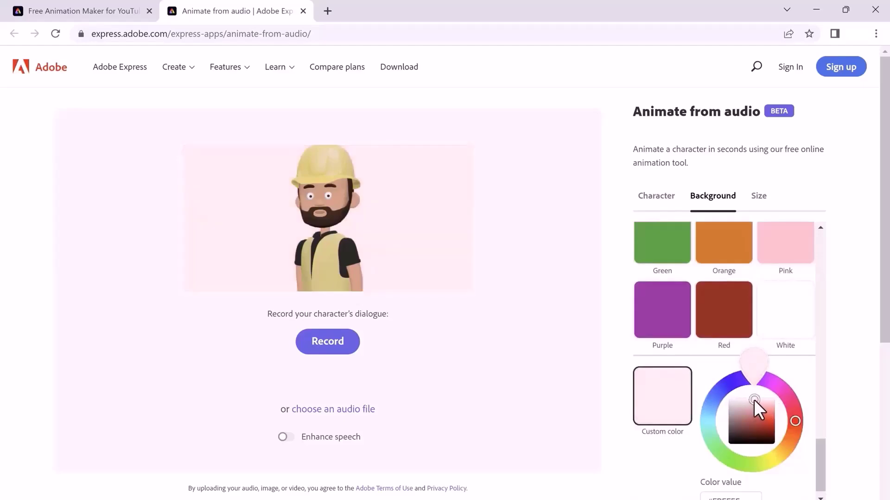
{"action": "scroll", "coordinate": [656, 326], "scroll_direction": "up", "scroll_amount": 5}
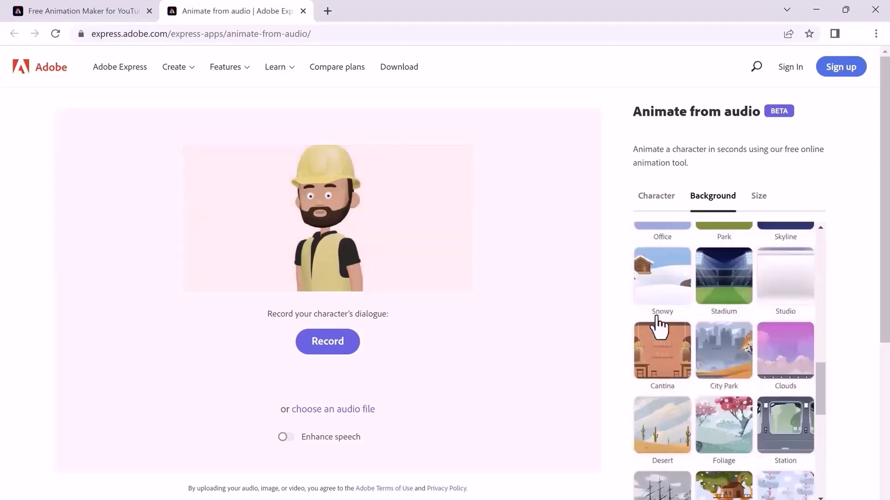
{"action": "scroll", "coordinate": [655, 325], "scroll_direction": "up", "scroll_amount": 5}
{"action": "scroll", "coordinate": [658, 323], "scroll_direction": "up", "scroll_amount": 2}
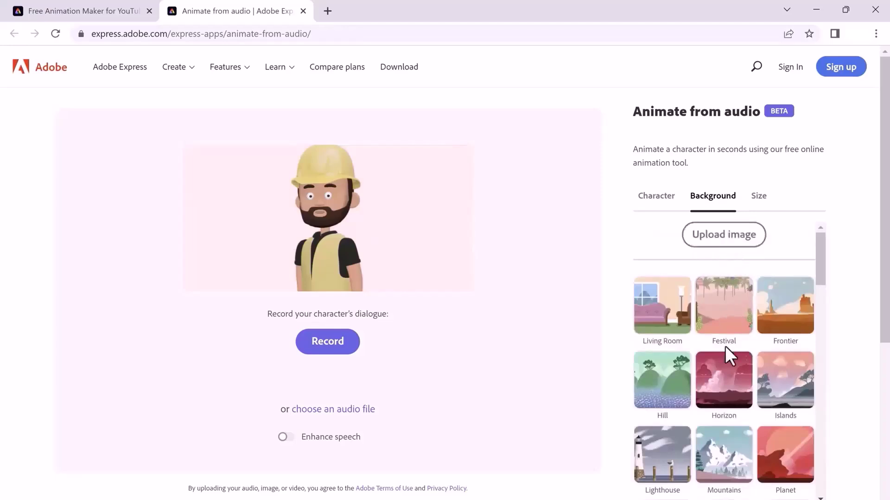
Try a square output size, then switch to Facebook output formats
{"action": "left_click", "coordinate": [762, 202]}
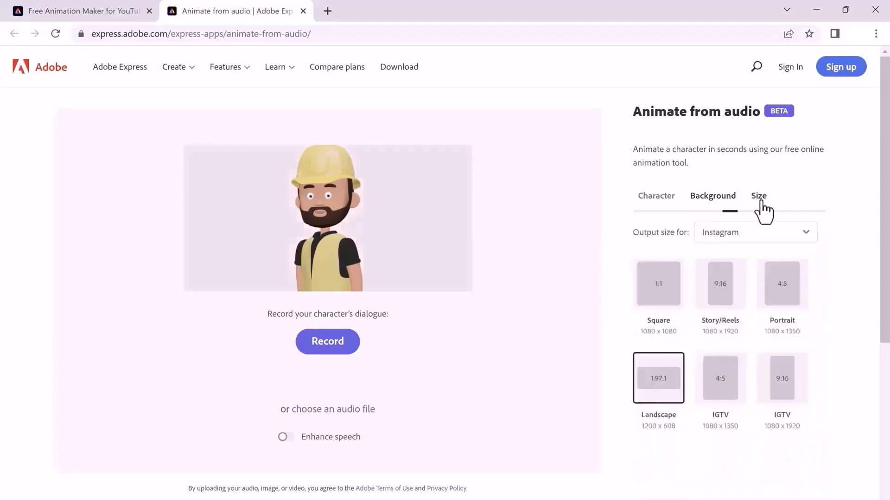
{"action": "left_click", "coordinate": [674, 296]}
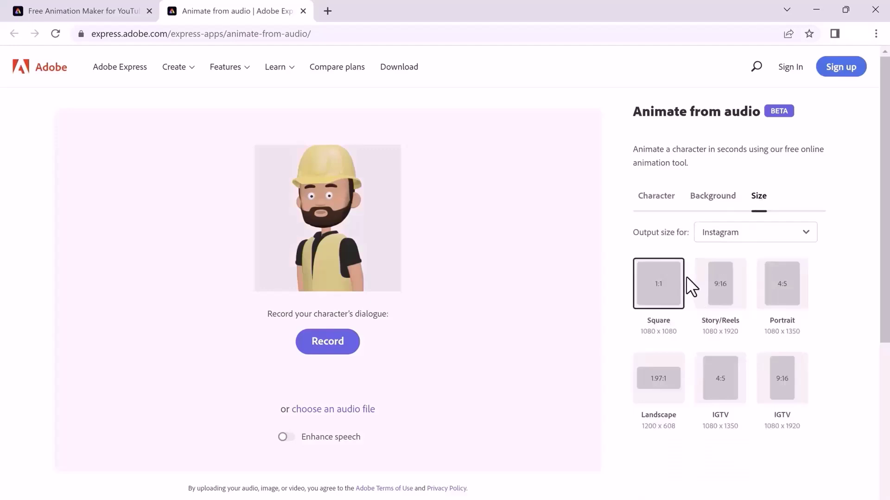
{"action": "left_click", "coordinate": [754, 235]}
{"action": "left_click", "coordinate": [734, 281]}
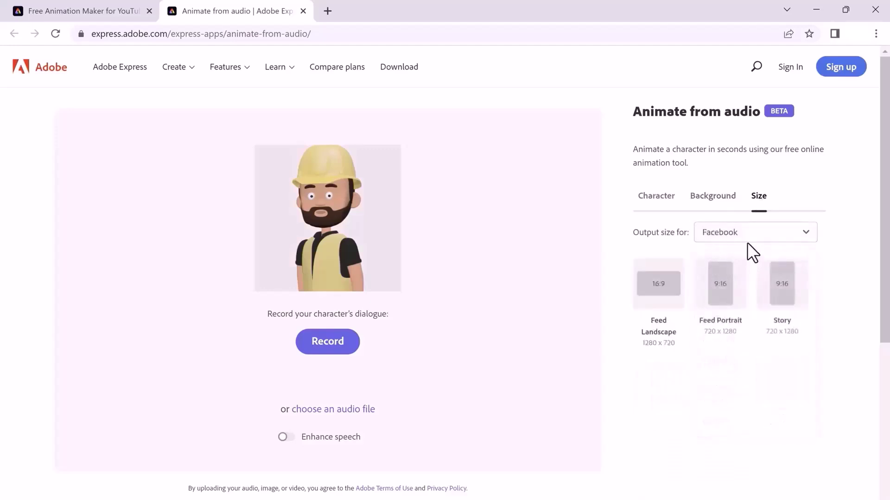
Compare YouTube and TikTok 9:16 sizes, finally choosing YouTube Landscape 1920x1080
{"action": "left_click", "coordinate": [749, 235]}
{"action": "left_click", "coordinate": [724, 322]}
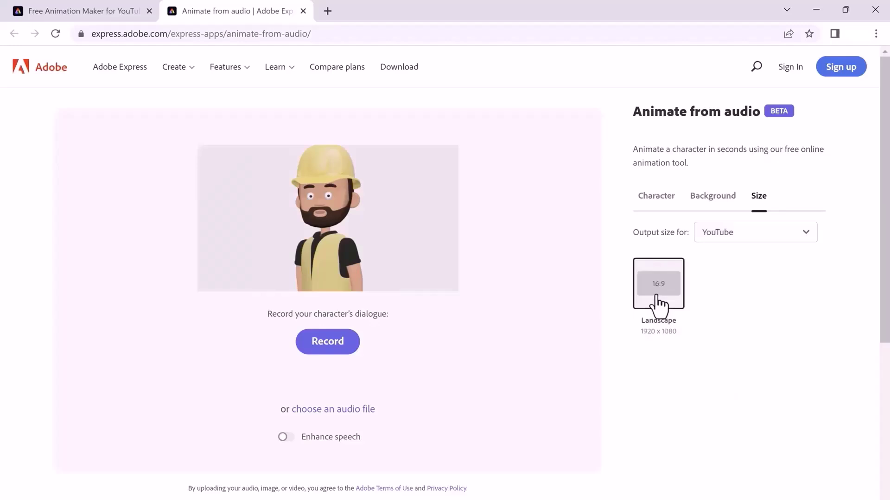
{"action": "left_click", "coordinate": [767, 238]}
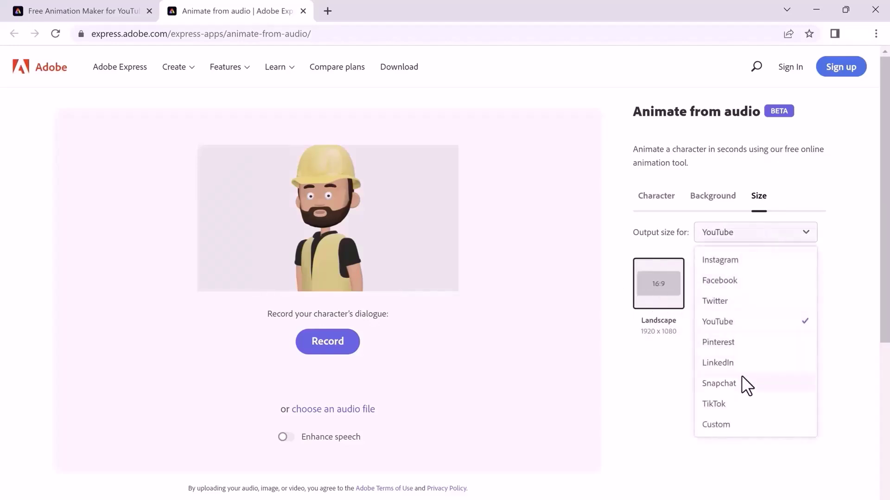
{"action": "left_click", "coordinate": [738, 403]}
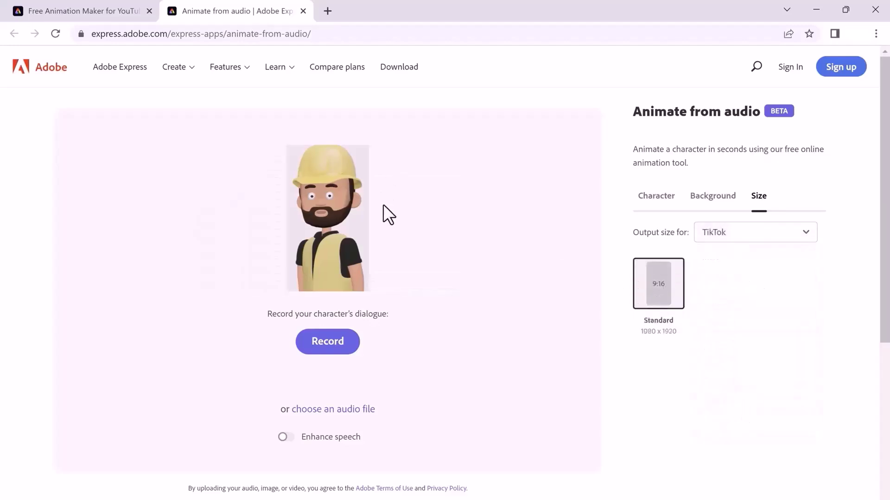
{"action": "left_click", "coordinate": [798, 232]}
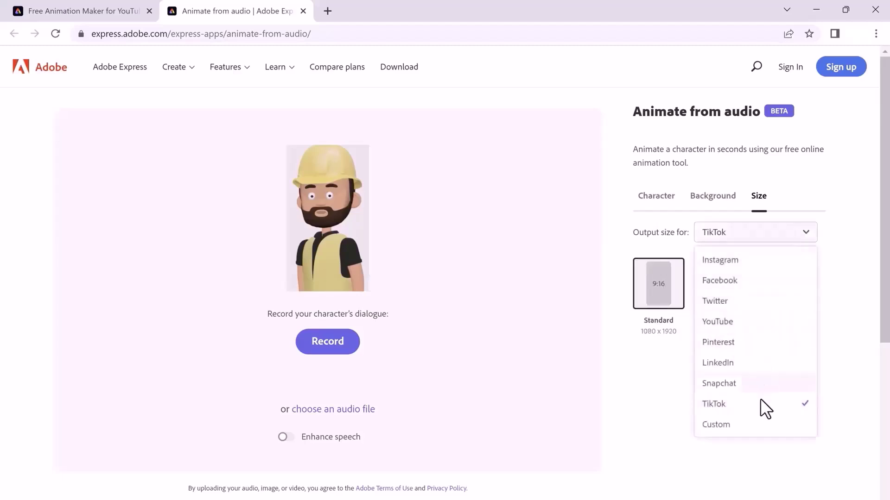
{"action": "left_click", "coordinate": [745, 324]}
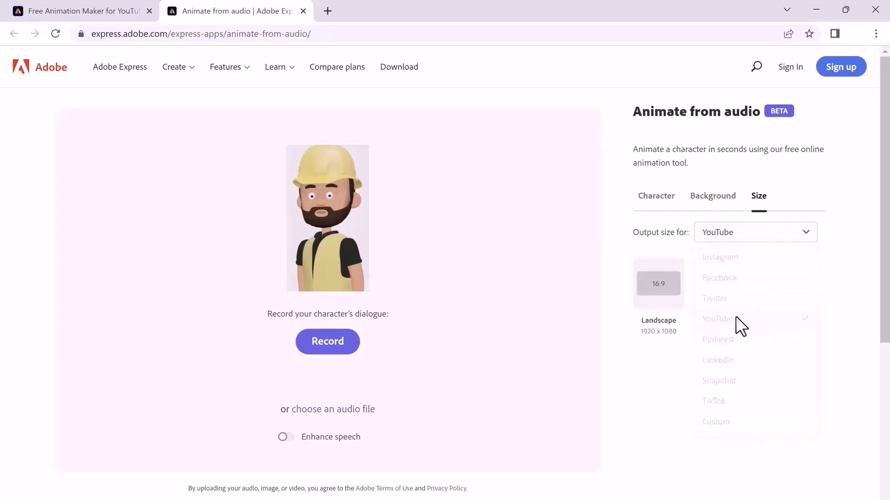
Keep the 16:9 landscape format and set Oscar's Scale slider to 95%
{"action": "left_click", "coordinate": [709, 202]}
{"action": "left_click", "coordinate": [656, 201]}
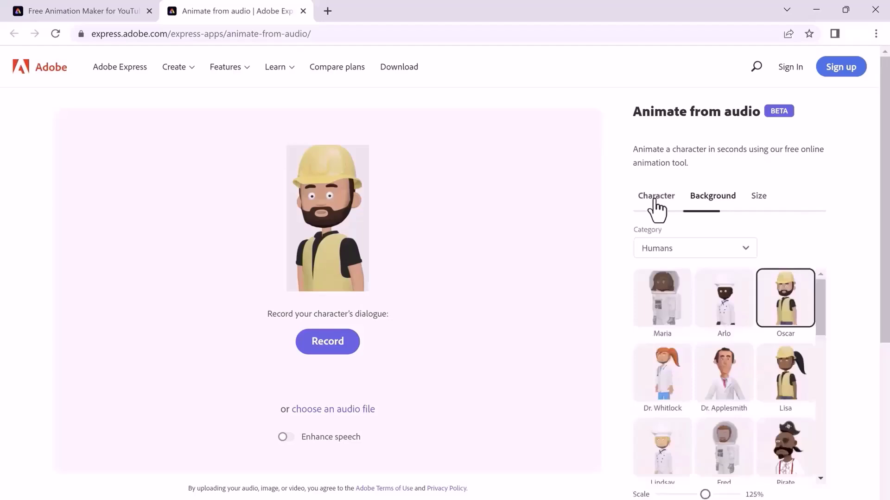
{"action": "scroll", "coordinate": [744, 368], "scroll_direction": "down", "scroll_amount": 3}
{"action": "scroll", "coordinate": [749, 368], "scroll_direction": "down", "scroll_amount": 3}
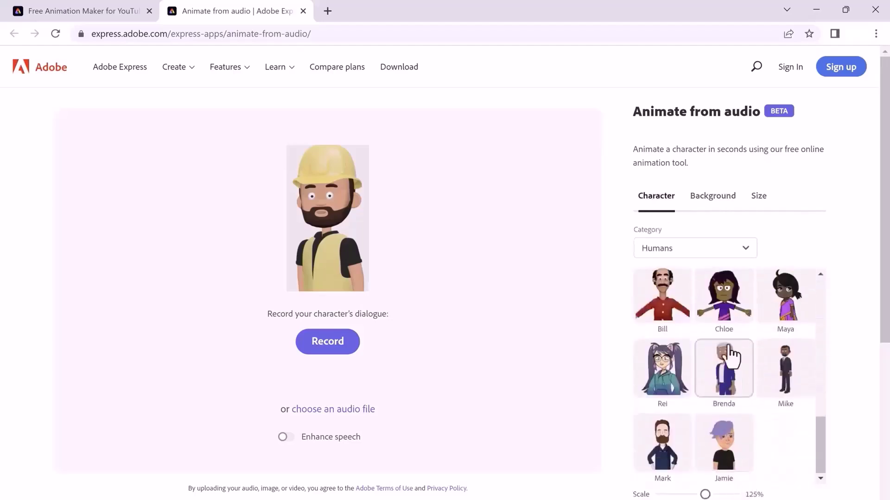
{"action": "left_click", "coordinate": [758, 203]}
{"action": "left_click", "coordinate": [658, 295]}
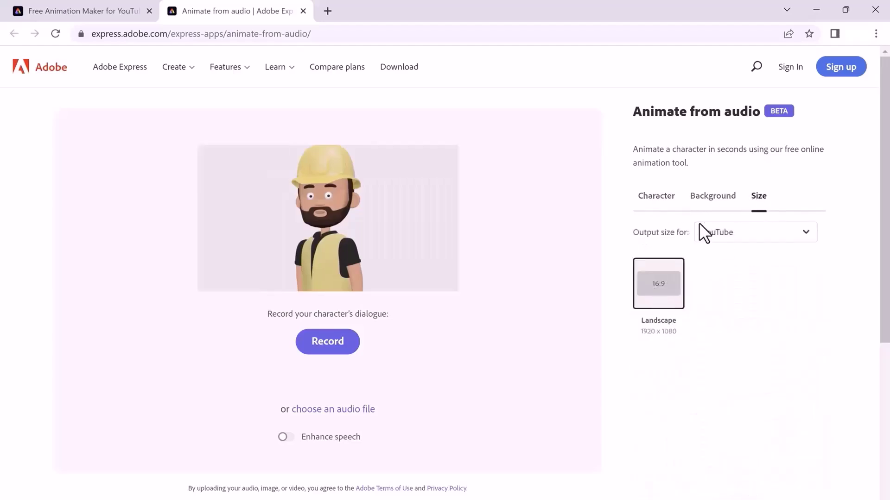
{"action": "left_click", "coordinate": [639, 196]}
{"action": "scroll", "coordinate": [729, 364], "scroll_direction": "down", "scroll_amount": 5}
{"action": "scroll", "coordinate": [734, 487], "scroll_direction": "up", "scroll_amount": 4}
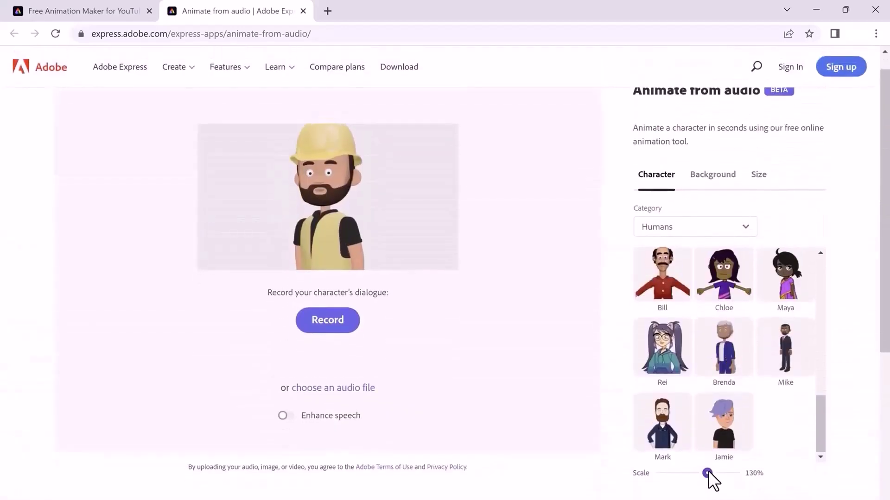
{"action": "left_click_drag", "start_coordinate": [708, 470], "coordinate": [706, 473]}
{"action": "left_click", "coordinate": [362, 209]}
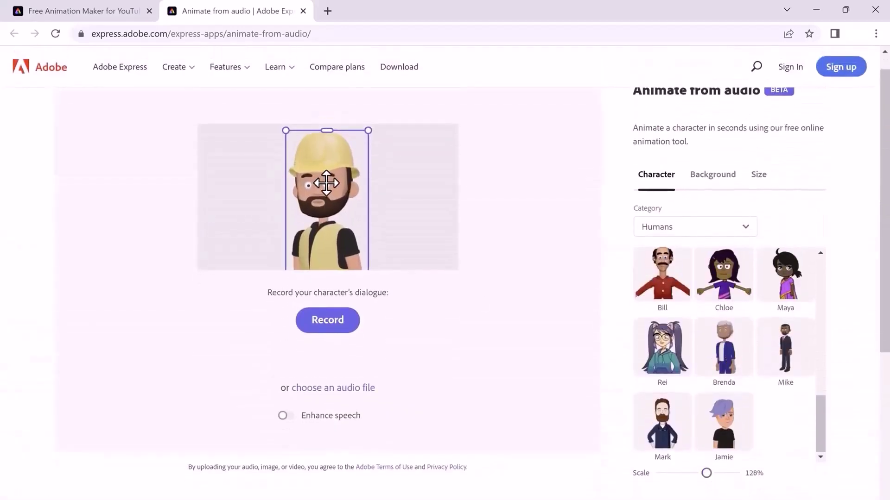
{"action": "scroll", "coordinate": [327, 183], "scroll_direction": "down", "scroll_amount": 3}
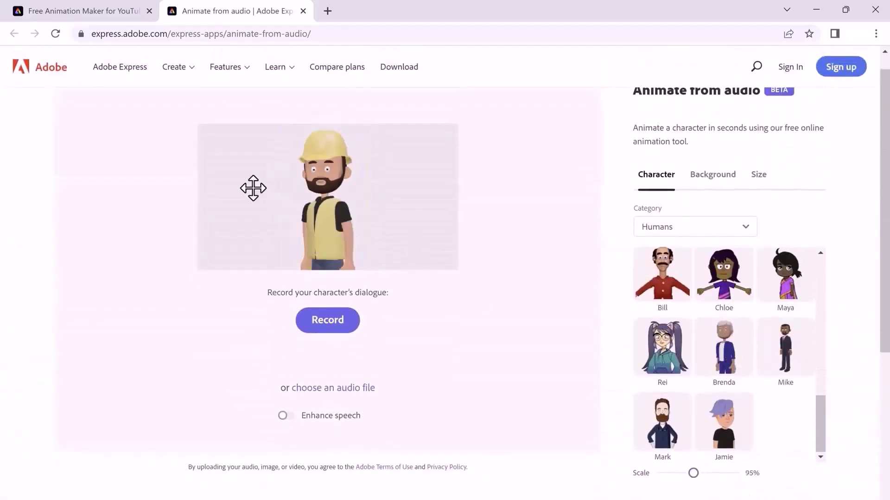
Start and cancel a voice recording, then choose to upload an audio file instead
{"action": "left_click", "coordinate": [326, 322]}
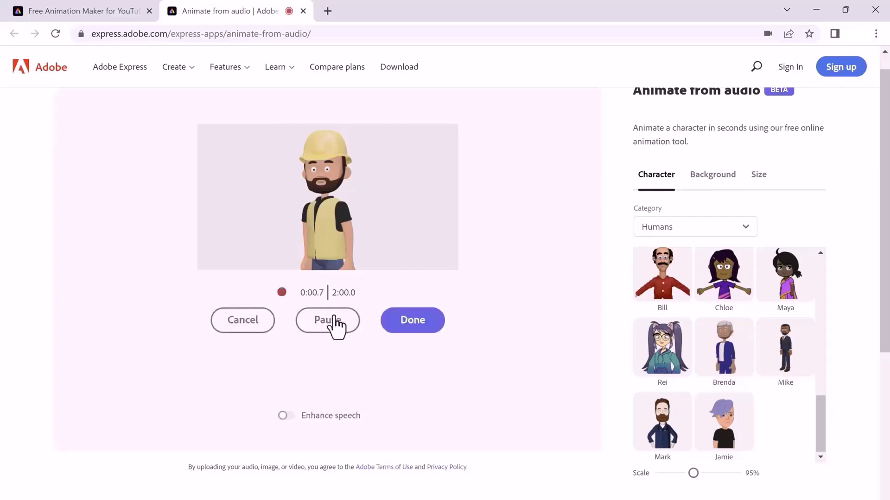
{"action": "left_click", "coordinate": [249, 323]}
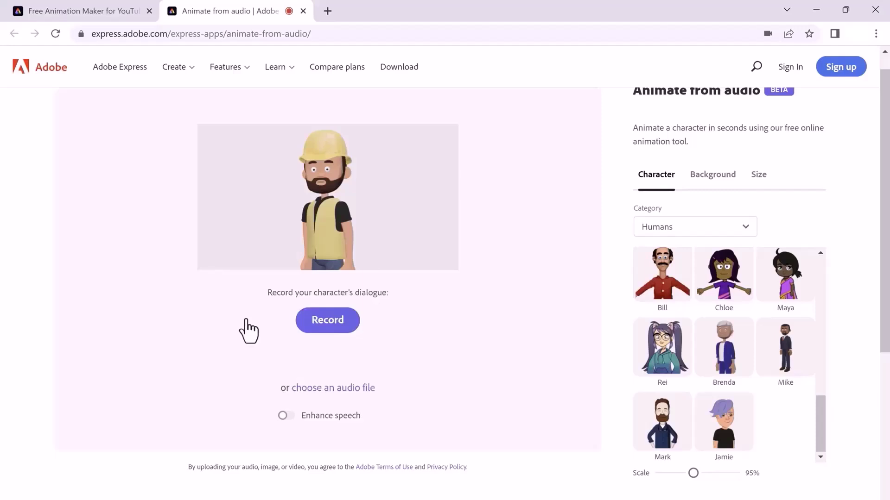
{"action": "left_click", "coordinate": [337, 390]}
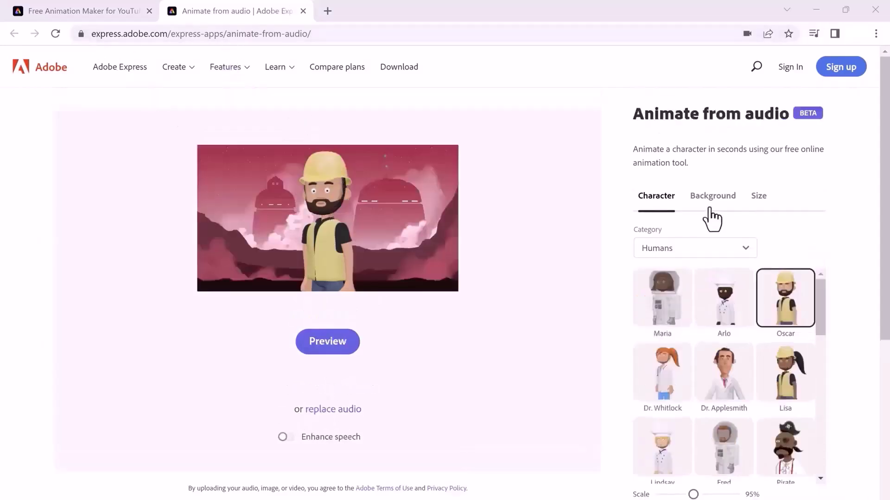
Compare the Festival, Frontier and Islands scenes, settling on the pink Horizon background
{"action": "left_click", "coordinate": [713, 204]}
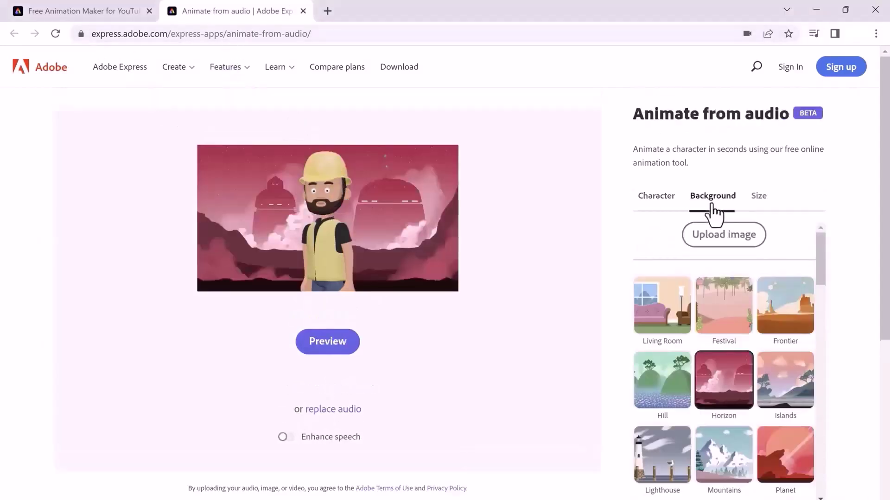
{"action": "left_click", "coordinate": [735, 317]}
{"action": "left_click", "coordinate": [775, 328]}
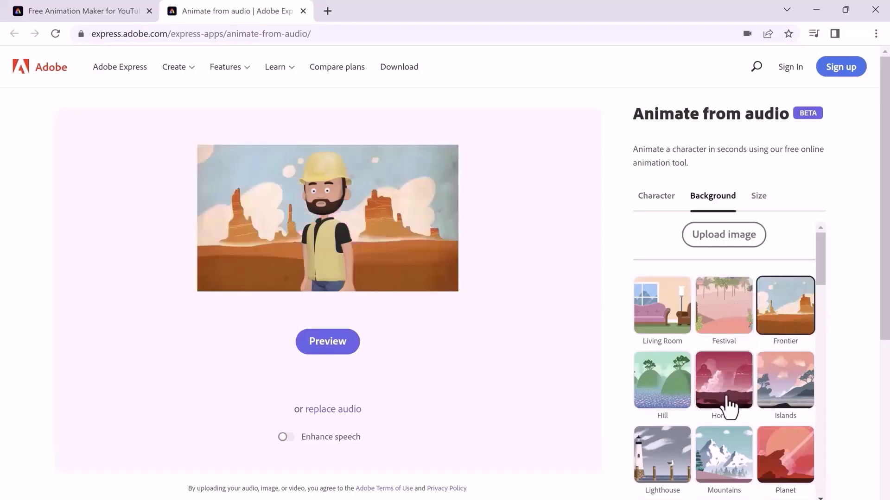
{"action": "left_click", "coordinate": [726, 407]}
{"action": "left_click", "coordinate": [783, 334]}
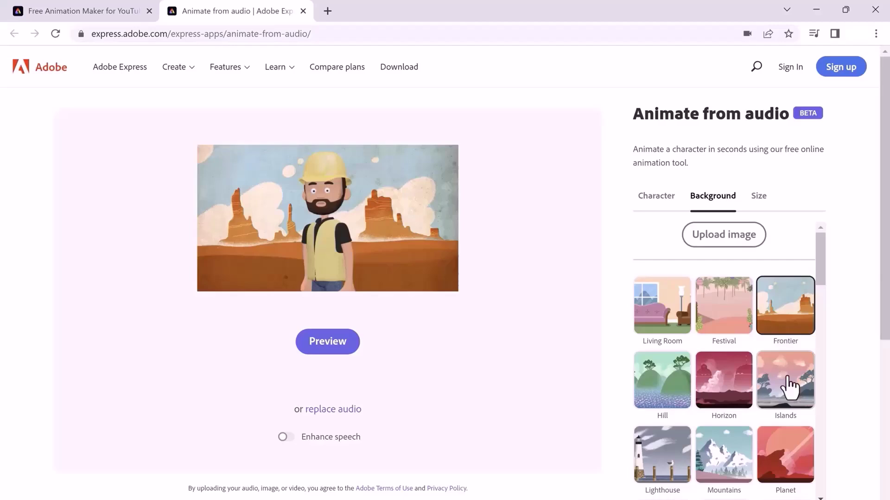
{"action": "left_click", "coordinate": [790, 385]}
{"action": "left_click", "coordinate": [731, 390]}
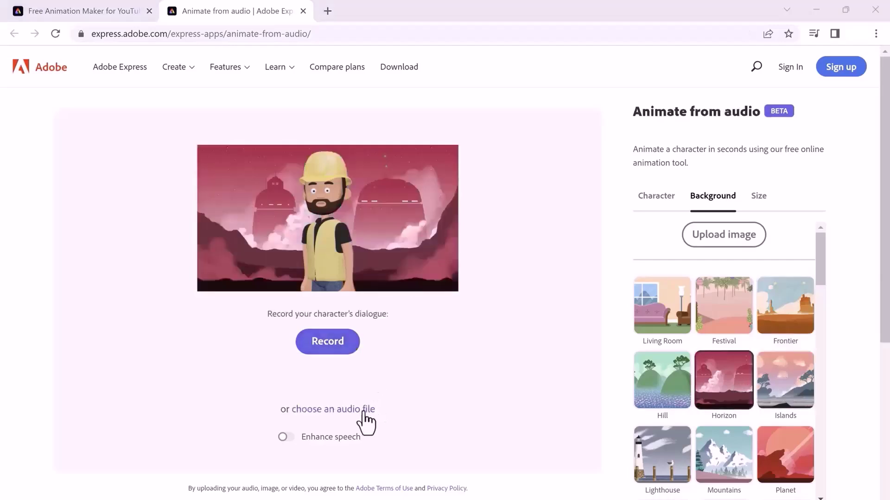
Upload audio file 2 from the Videos folder as Oscar's dialogue
{"action": "left_click", "coordinate": [356, 411]}
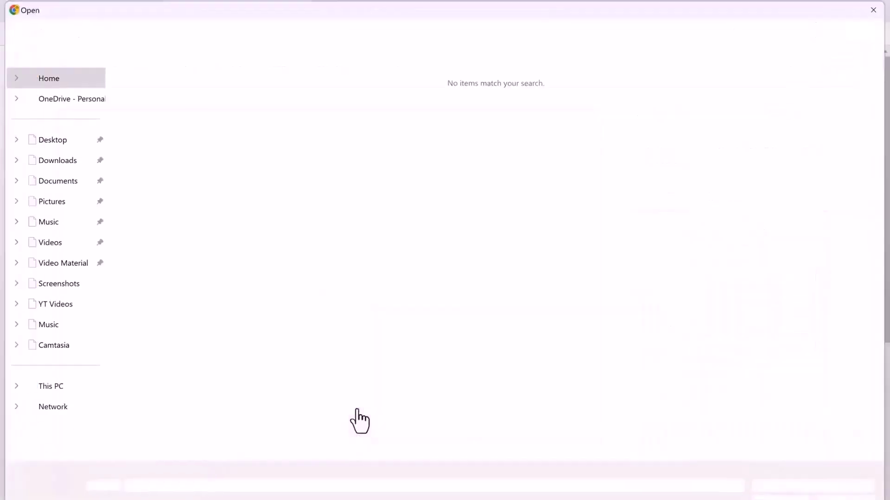
{"action": "left_click", "coordinate": [99, 243]}
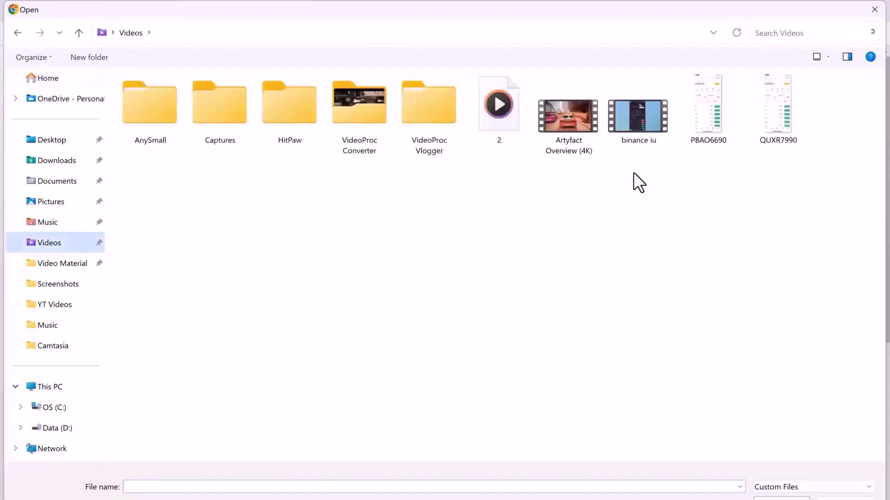
{"action": "double_click", "coordinate": [512, 115]}
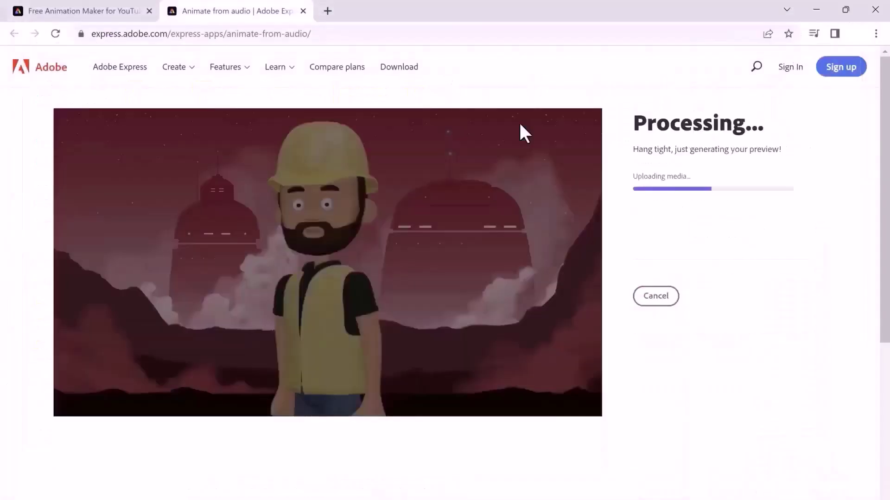